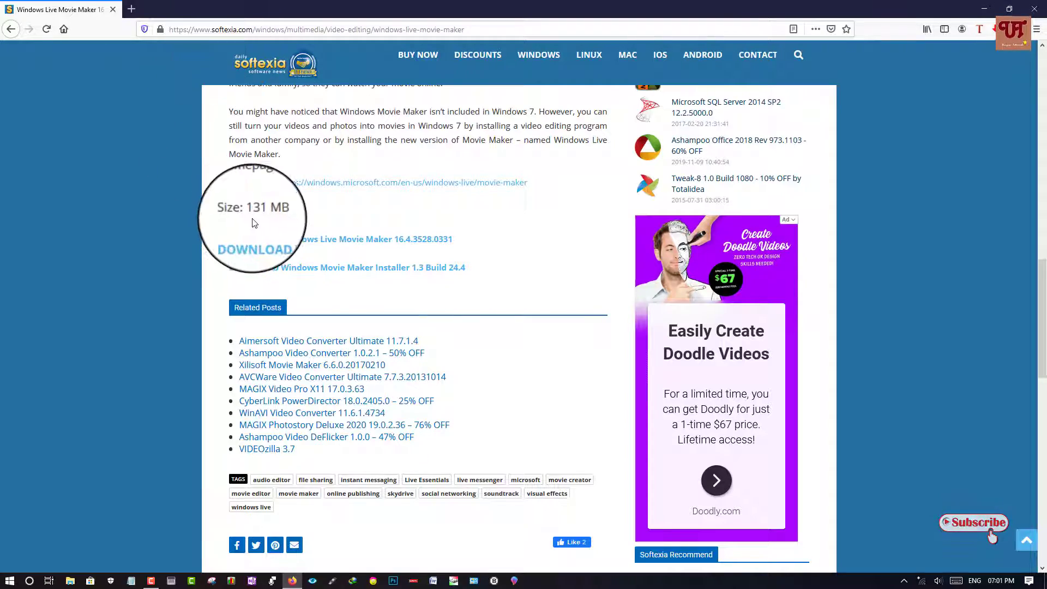
# - Review the Windows Live Movie Maker 16.4.3528.0331 page, including its description, feature list, file size and download links
pyautogui.scroll(10, 222, 211)
pyautogui.scroll(5, 269, 235)
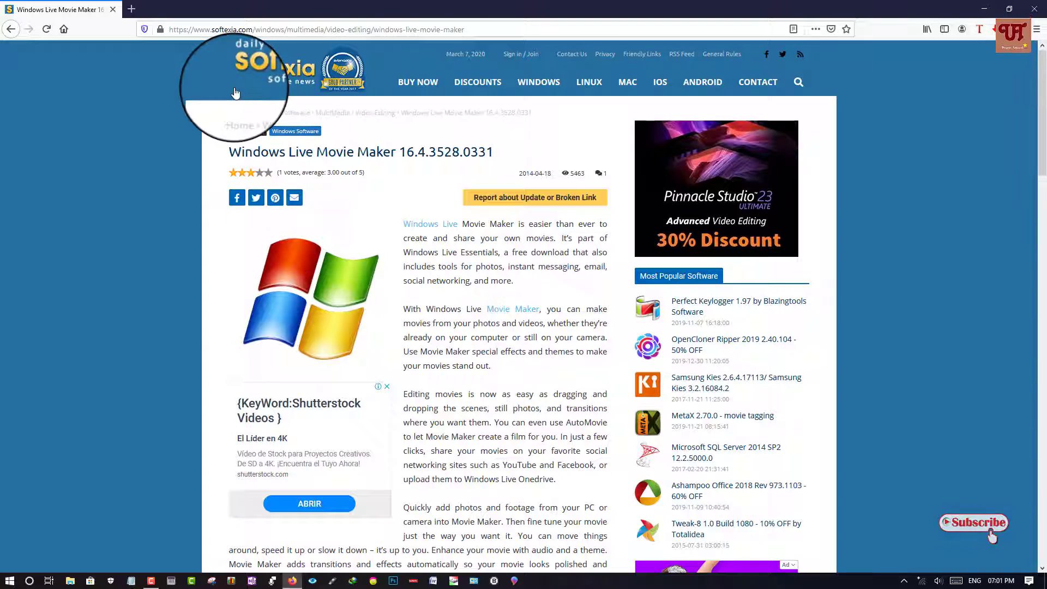
pyautogui.scroll(-5, 438, 278)
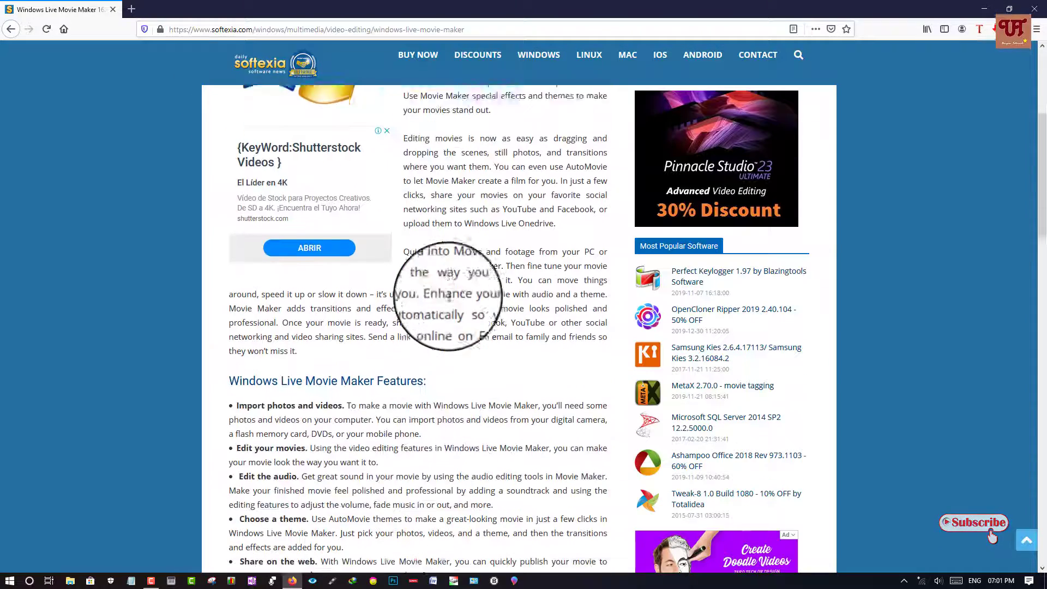
pyautogui.scroll(-4, 450, 295)
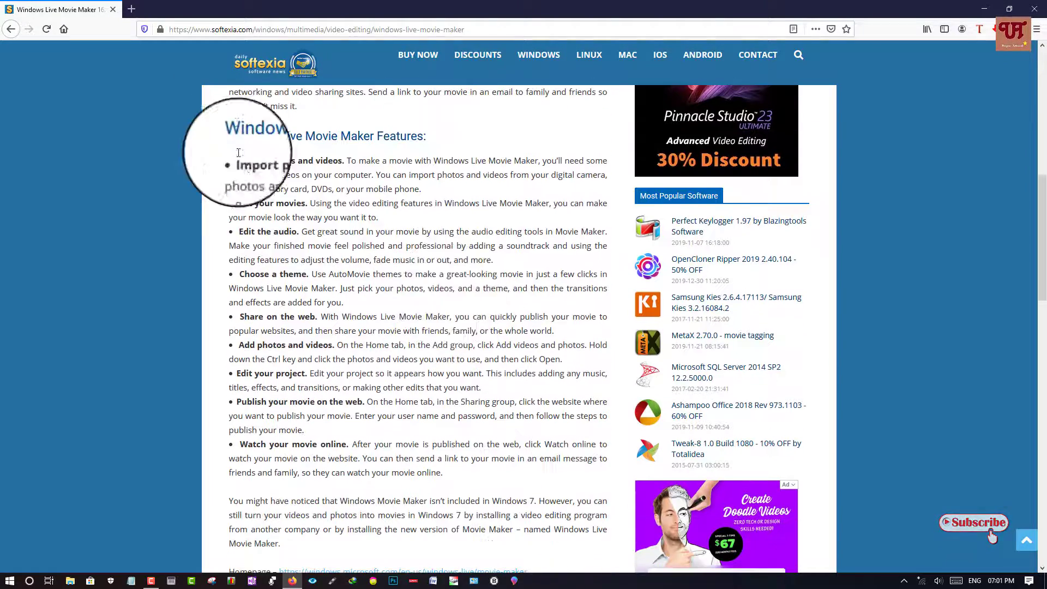
pyautogui.scroll(-6, 302, 260)
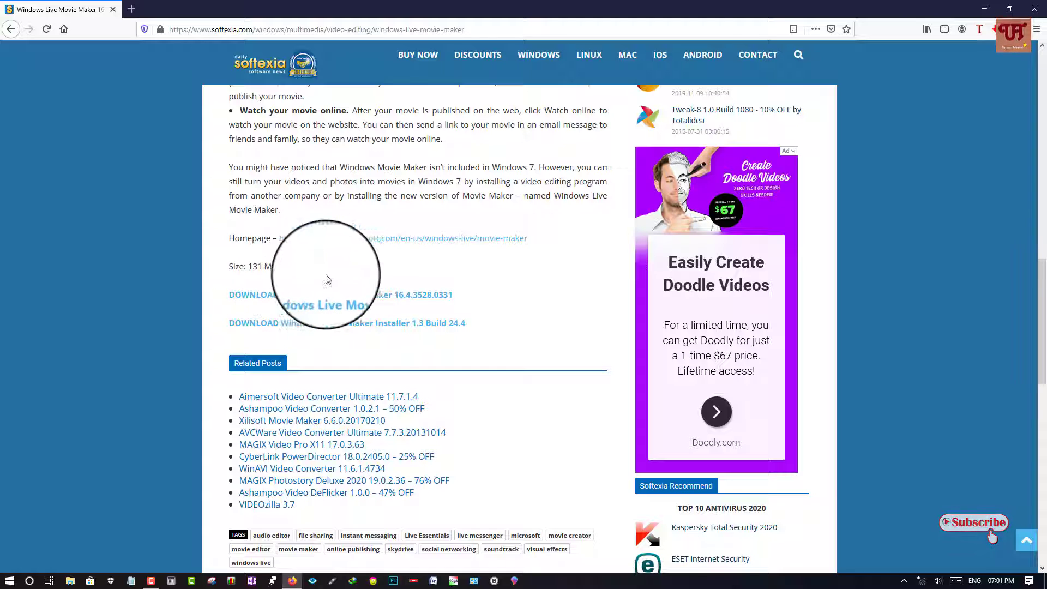
pyautogui.scroll(1, 423, 311)
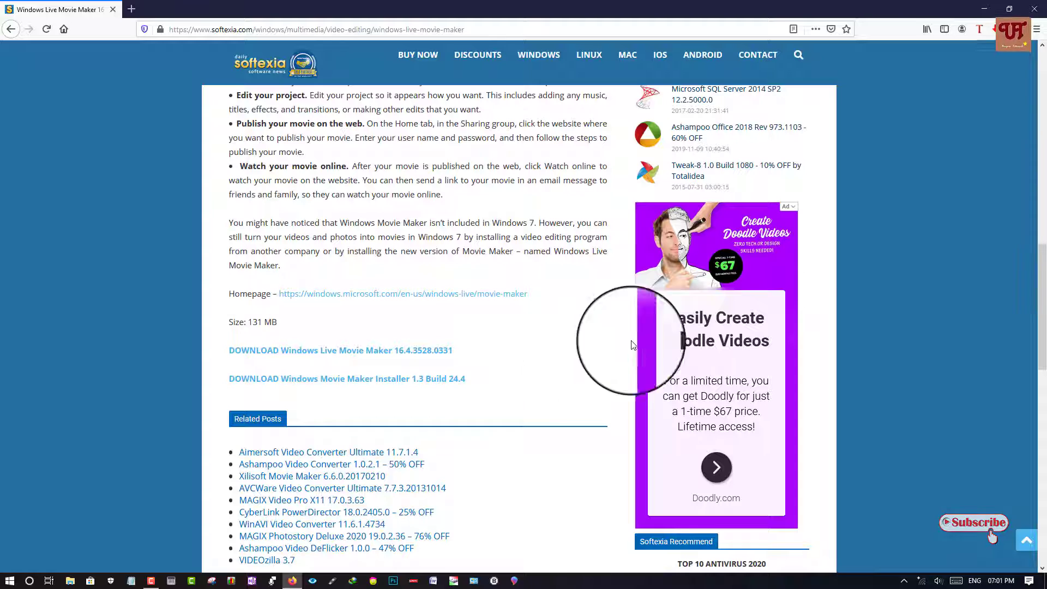
# - Minimize the browser, launch Movie Maker and restore its window to a smaller size that leaves the desktop icons accessible
pyautogui.click(985, 8)
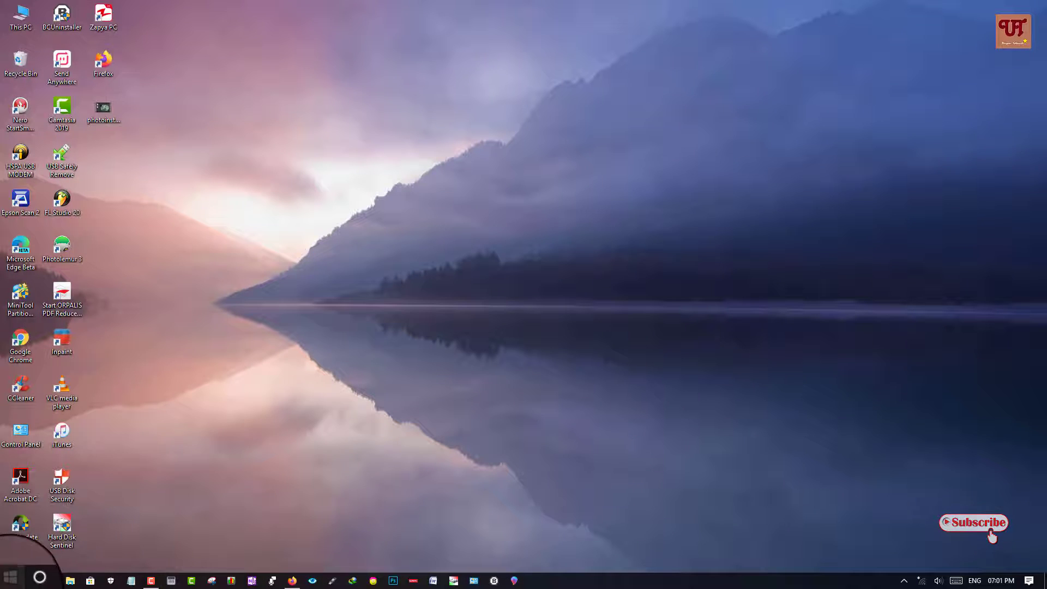
pyautogui.click(10, 581)
pyautogui.click(73, 285)
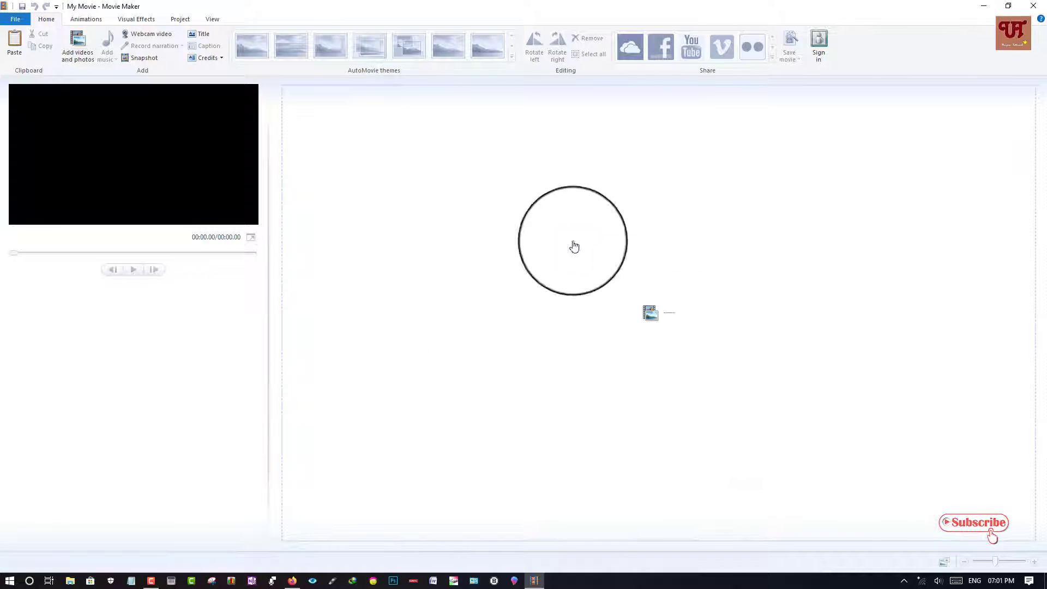
pyautogui.click(1008, 8)
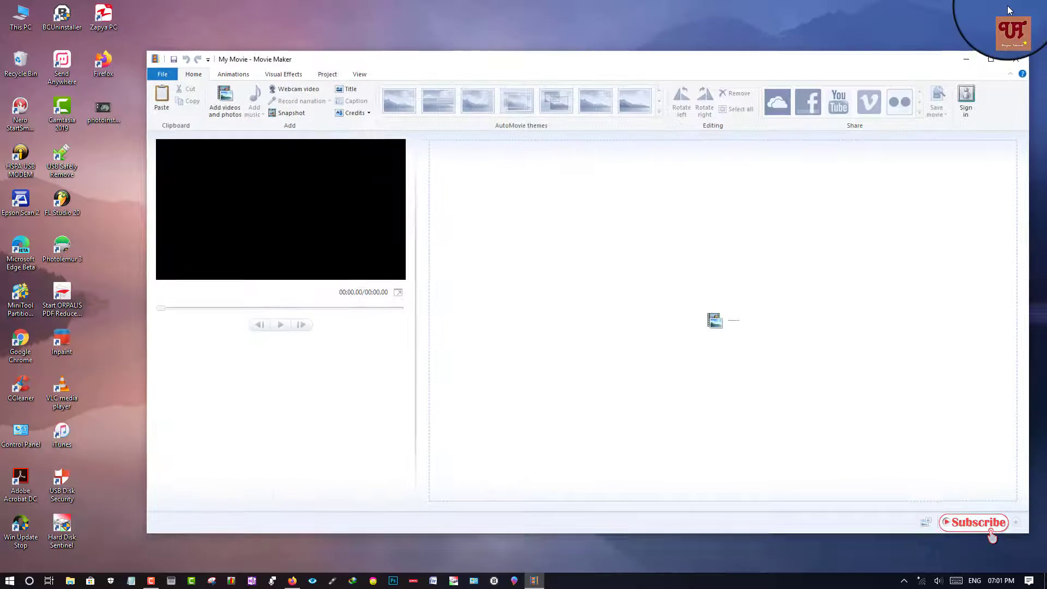
pyautogui.moveTo(682, 66); pyautogui.dragTo(667, 52)
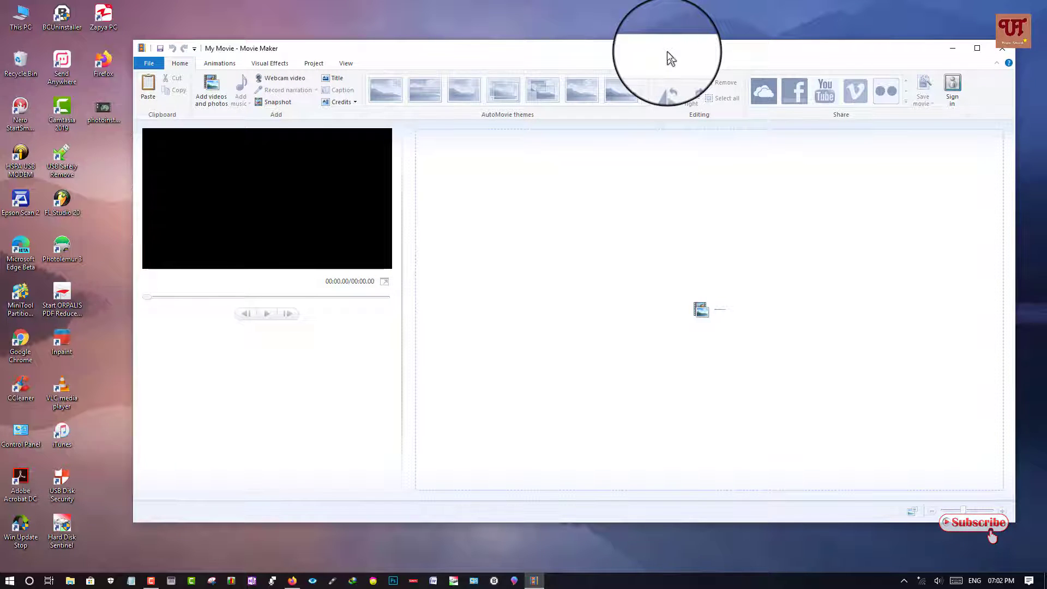
pyautogui.moveTo(666, 52); pyautogui.dragTo(667, 51)
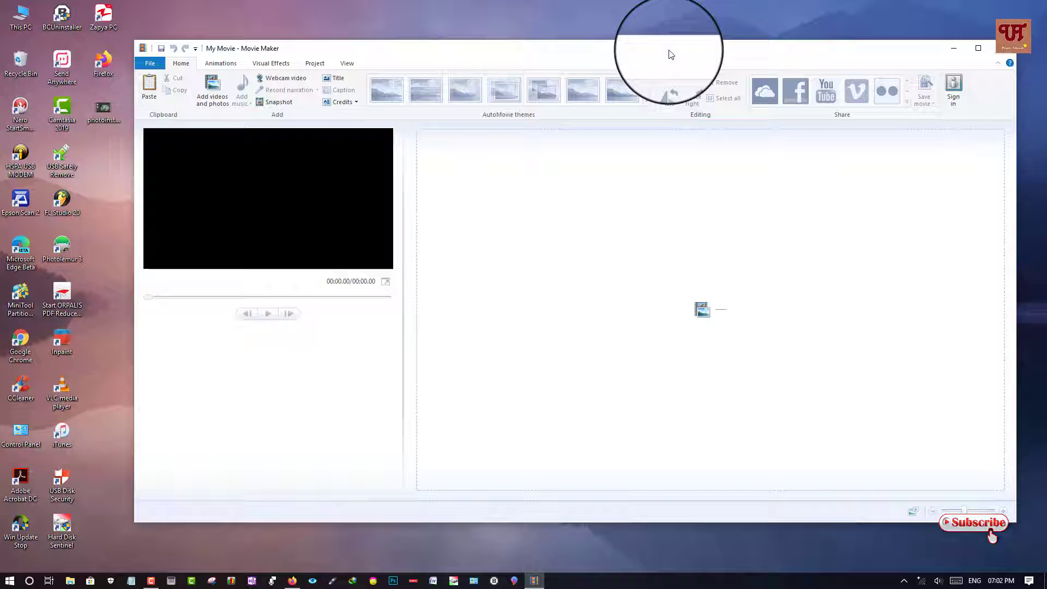
pyautogui.moveTo(670, 55)
pyautogui.mouseDown()
pyautogui.moveTo(680, 59)
pyautogui.moveTo(675, 82)
pyautogui.moveTo(667, 47)
pyautogui.mouseUp()
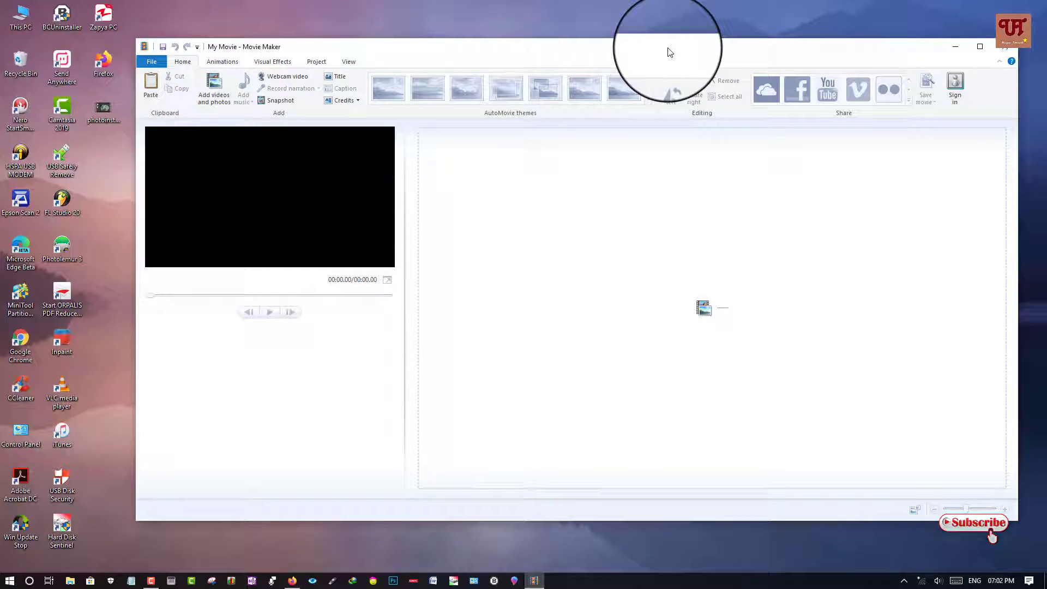
pyautogui.moveTo(670, 53); pyautogui.dragTo(670, 58)
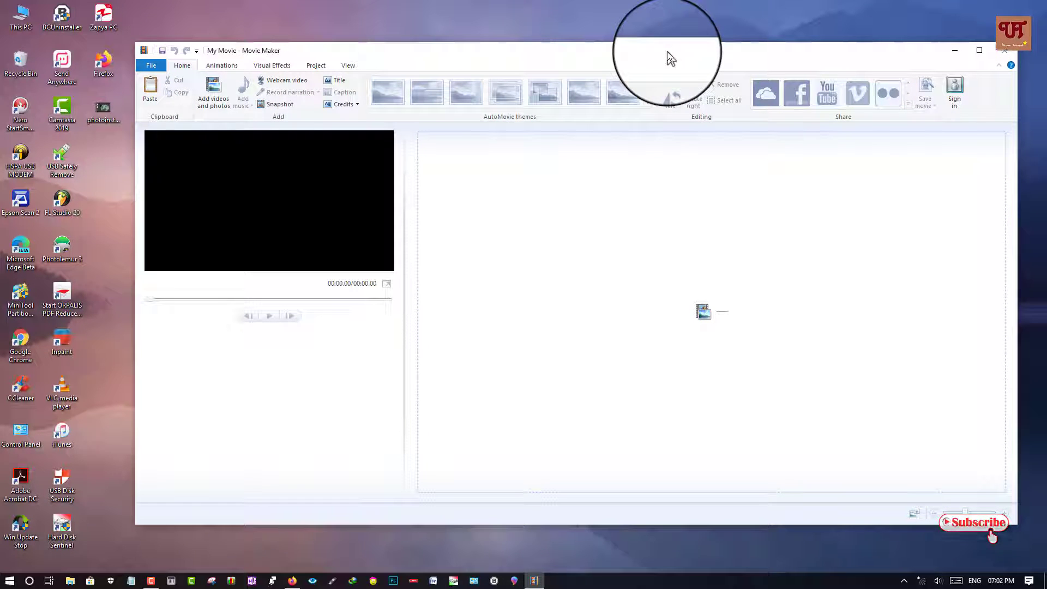
pyautogui.moveTo(667, 51); pyautogui.dragTo(666, 47)
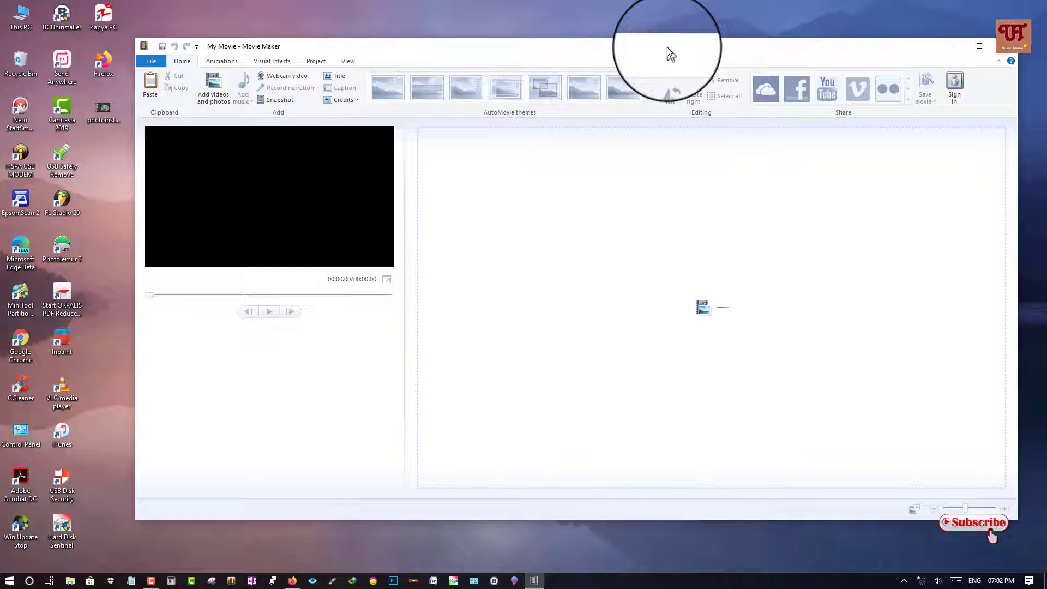
pyautogui.moveTo(667, 47); pyautogui.dragTo(667, 51)
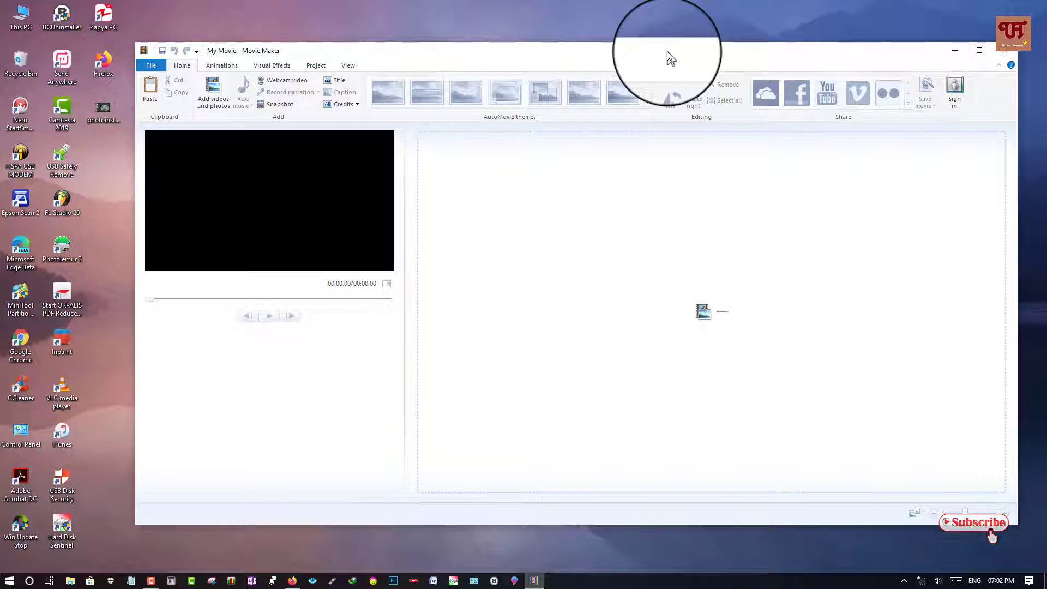
pyautogui.moveTo(666, 52); pyautogui.dragTo(666, 61)
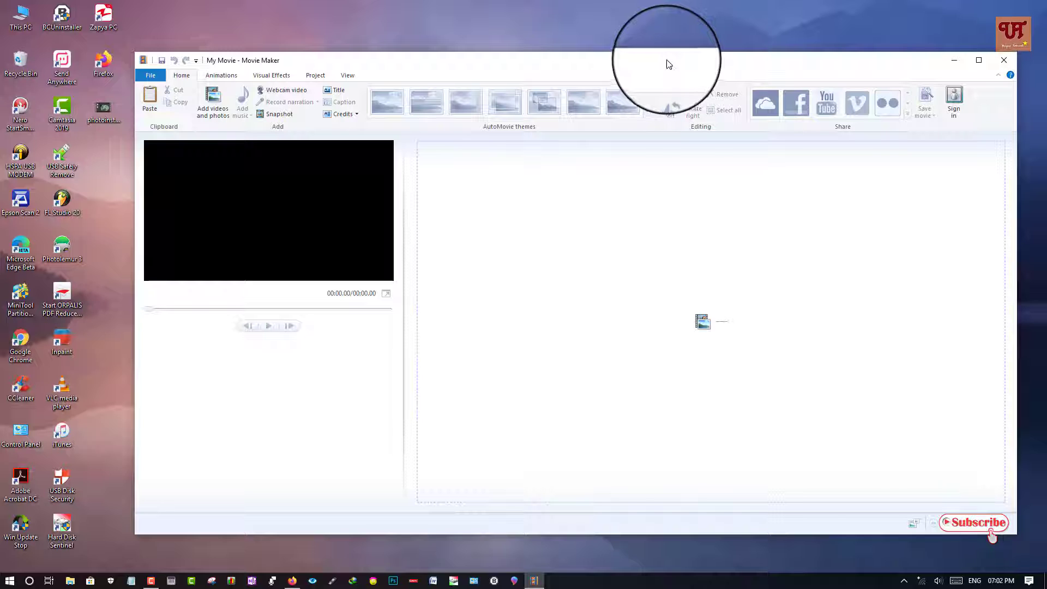
pyautogui.moveTo(666, 61)
pyautogui.mouseDown()
pyautogui.moveTo(655, 50)
pyautogui.moveTo(660, 60)
pyautogui.mouseUp()
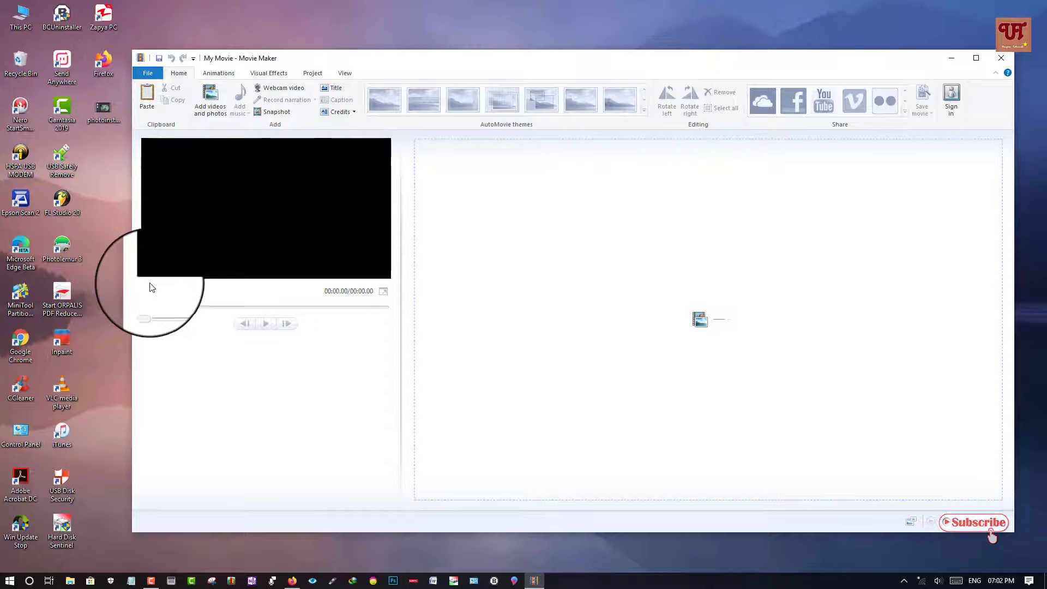
pyautogui.moveTo(533, 68)
pyautogui.mouseDown()
pyautogui.moveTo(542, 58)
pyautogui.moveTo(536, 69)
pyautogui.mouseUp()
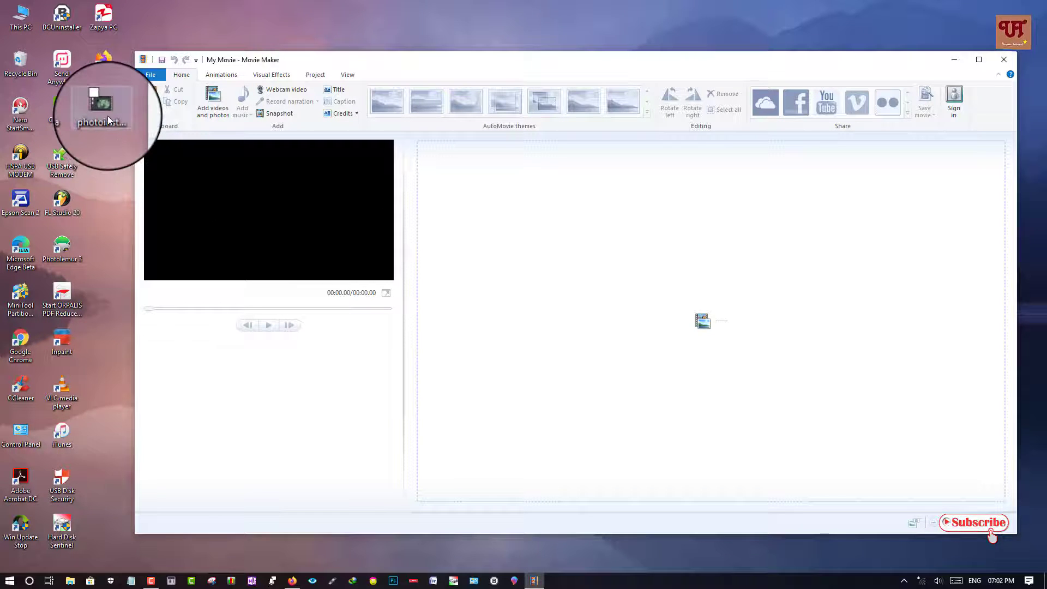
# - Import the photoinst… video from the desktop into the empty project, pause its preview and maximize the window
pyautogui.moveTo(107, 116); pyautogui.dragTo(691, 279)
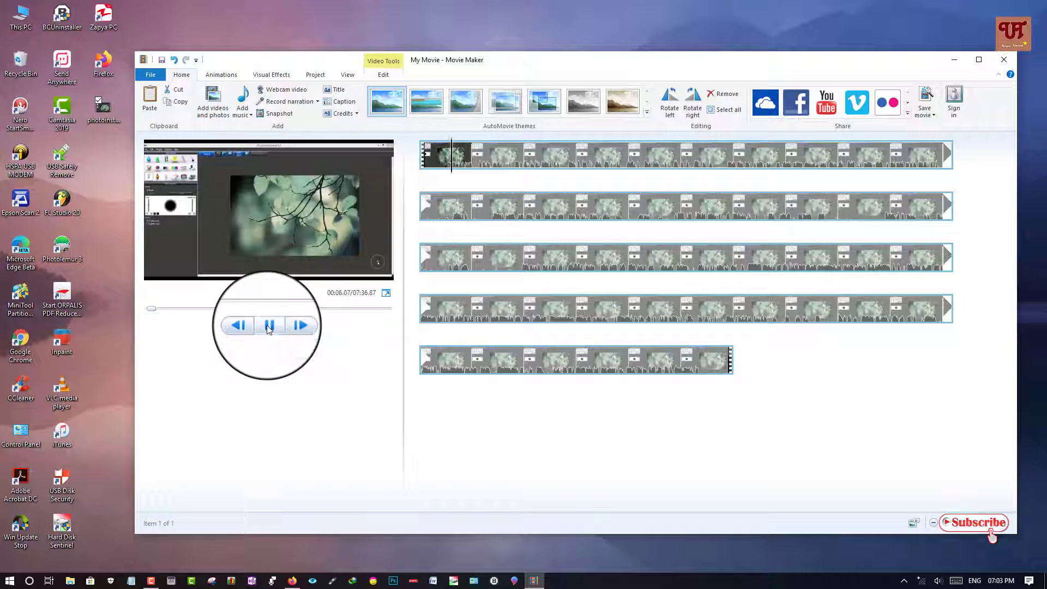
pyautogui.click(268, 325)
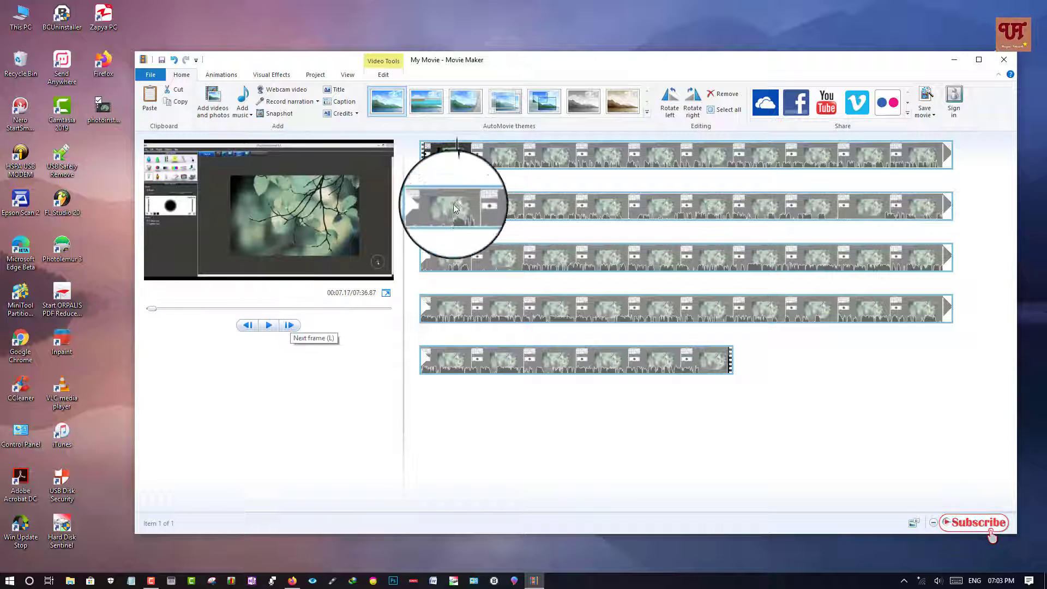
pyautogui.click(979, 59)
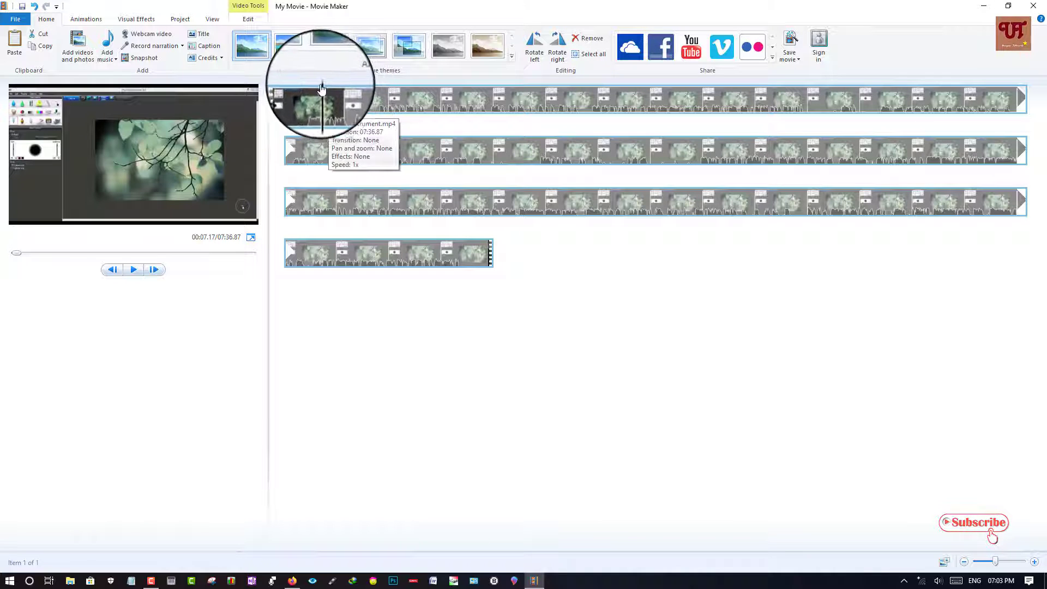
# - Add a caption reading "hi and hello everyone" to the video at about 5.4 seconds
pyautogui.moveTo(322, 84); pyautogui.dragTo(312, 87)
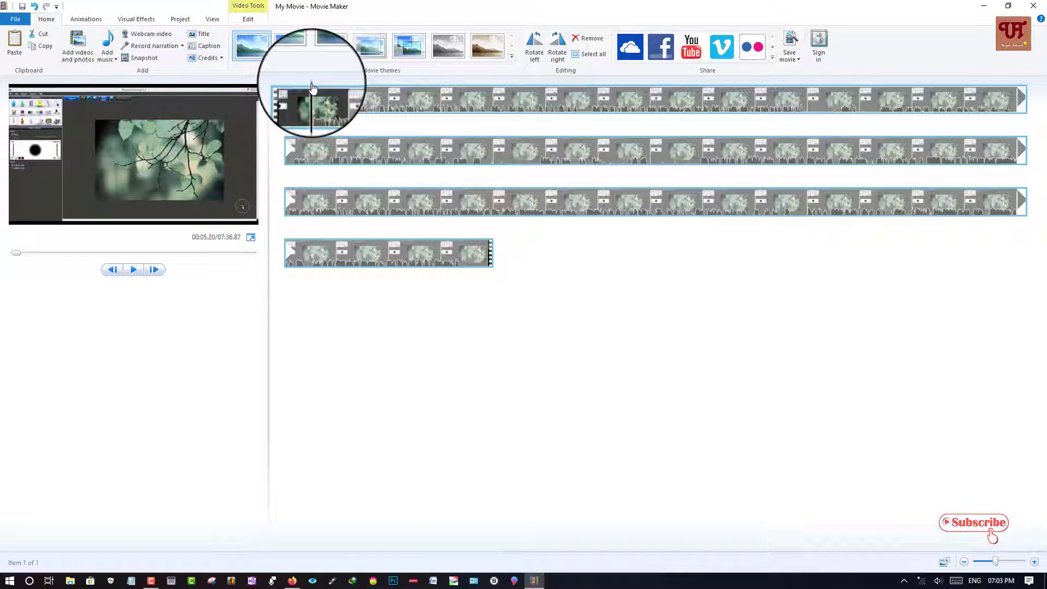
pyautogui.moveTo(312, 87); pyautogui.dragTo(313, 87)
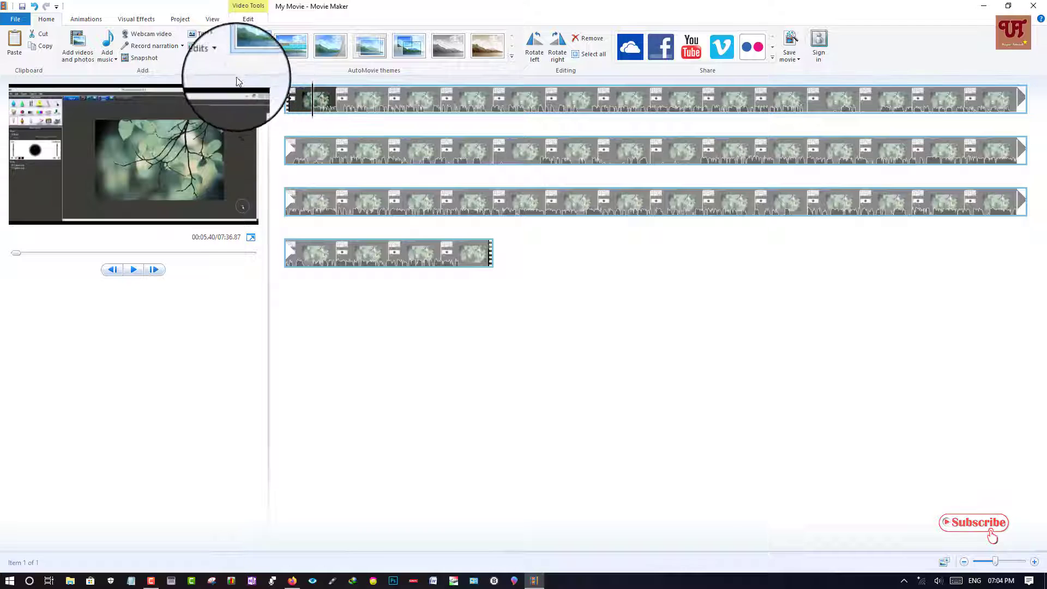
pyautogui.click(207, 48)
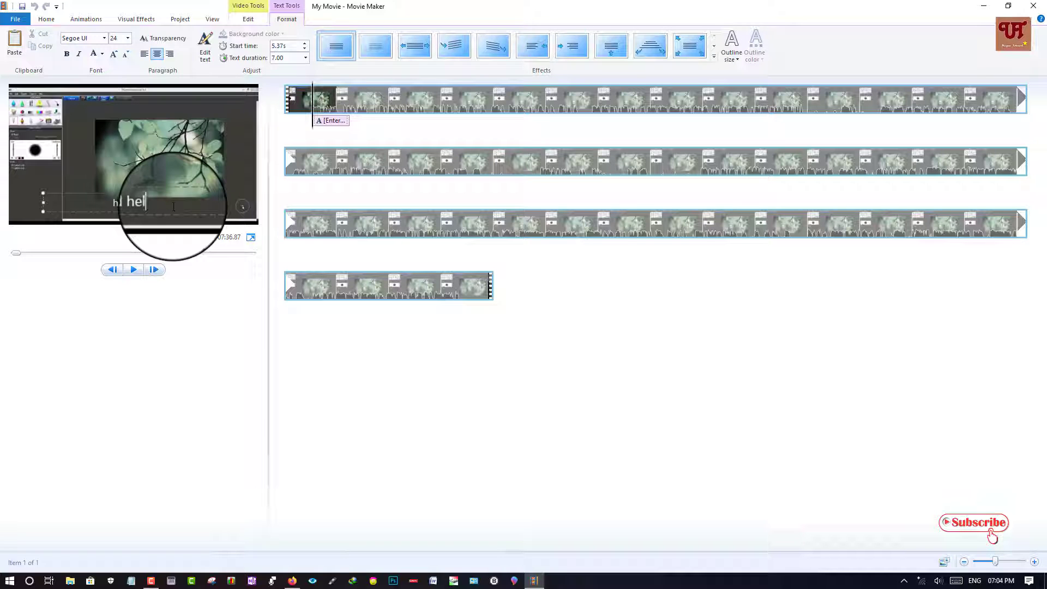
pyautogui.write('lo ever')
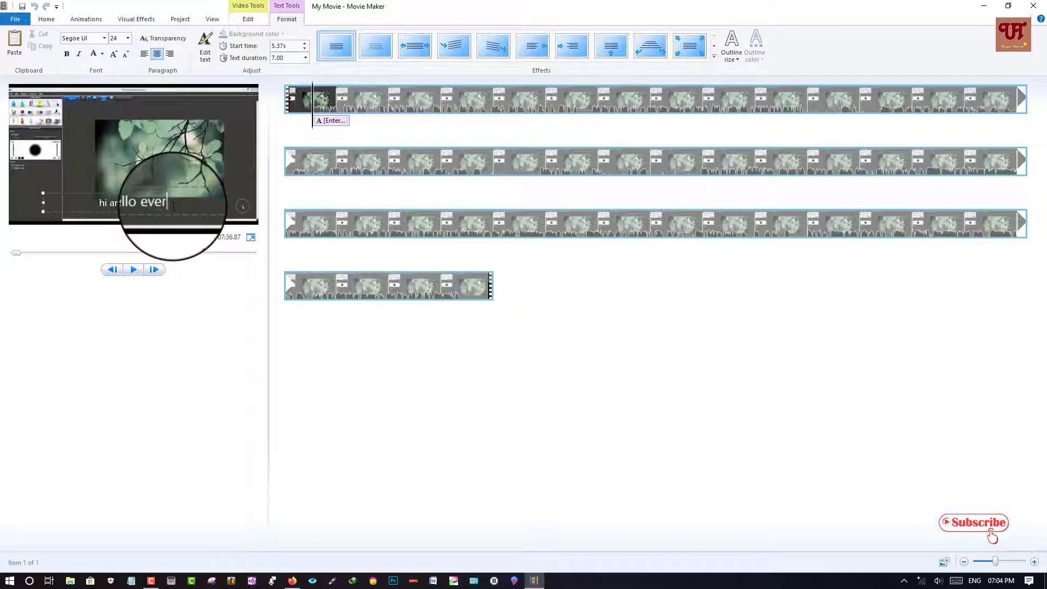
pyautogui.write('yone')
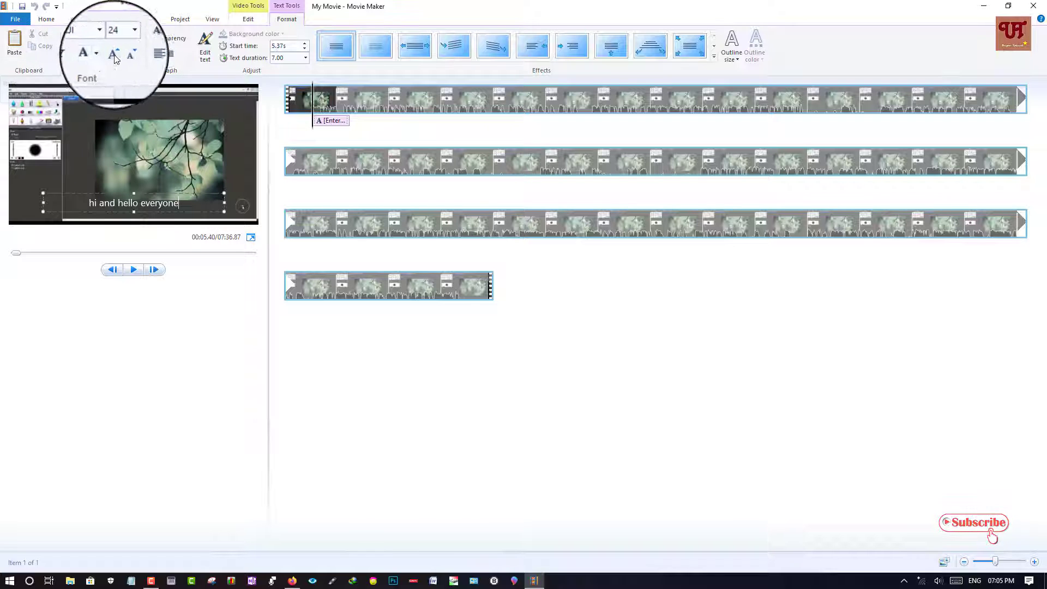
pyautogui.click(292, 129)
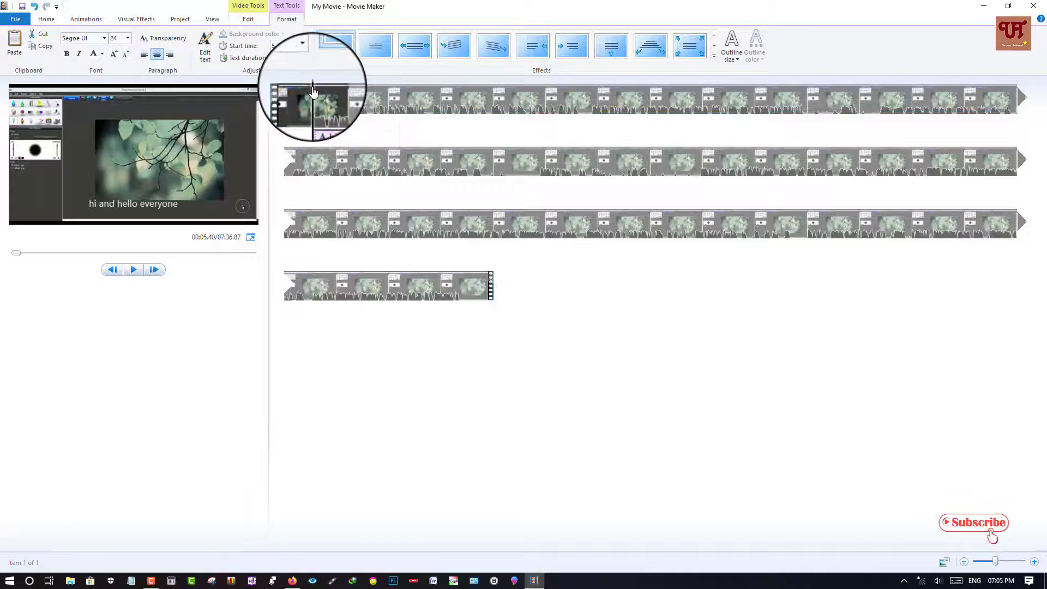
# - Add a second caption with placeholder text at about 12.5 seconds, just past the end of the first caption
pyautogui.moveTo(312, 88); pyautogui.dragTo(350, 100)
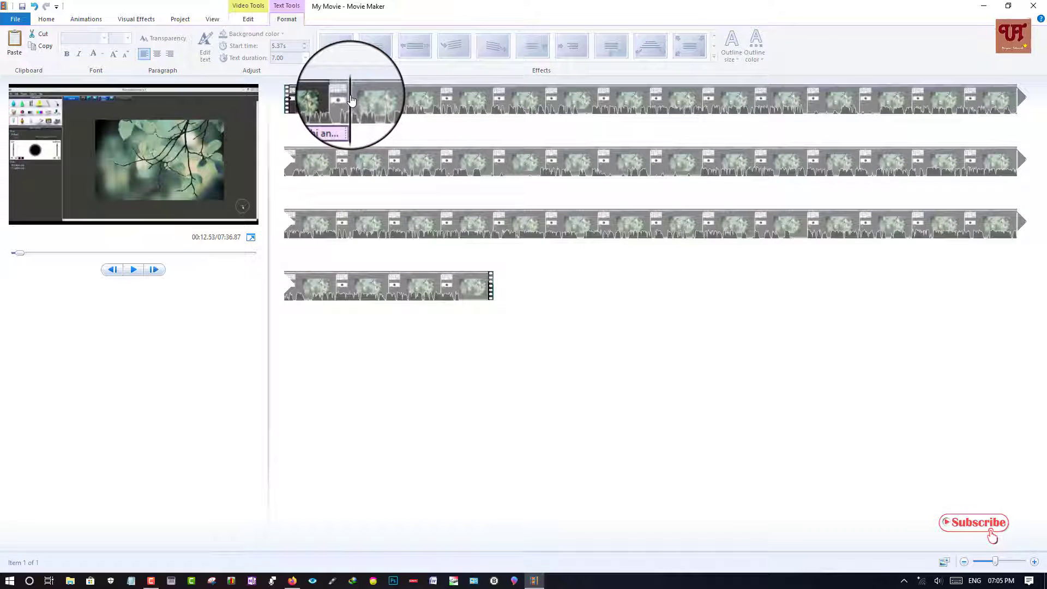
pyautogui.click(351, 100)
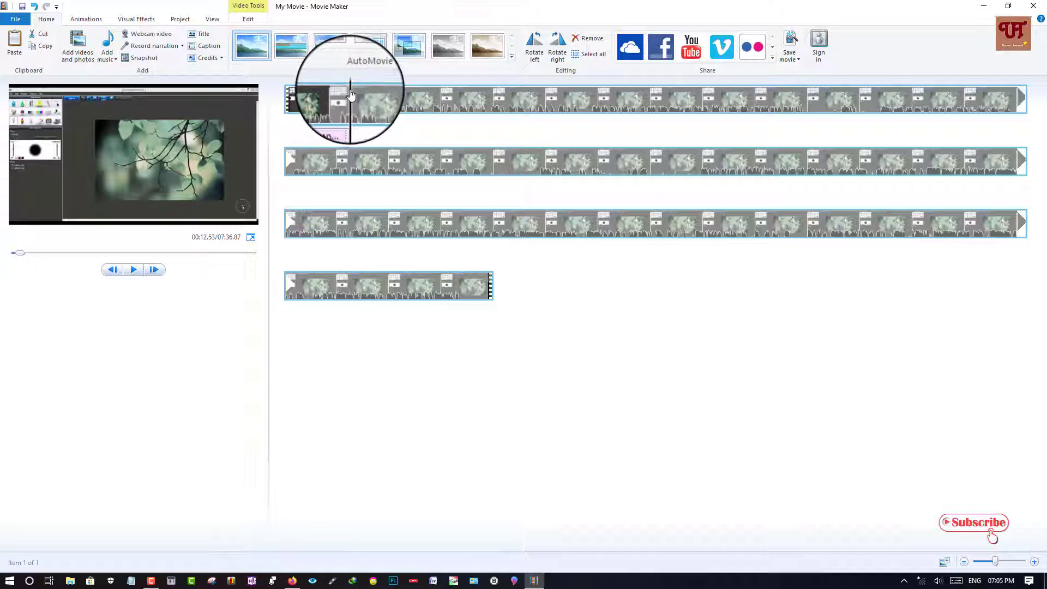
pyautogui.click(198, 48)
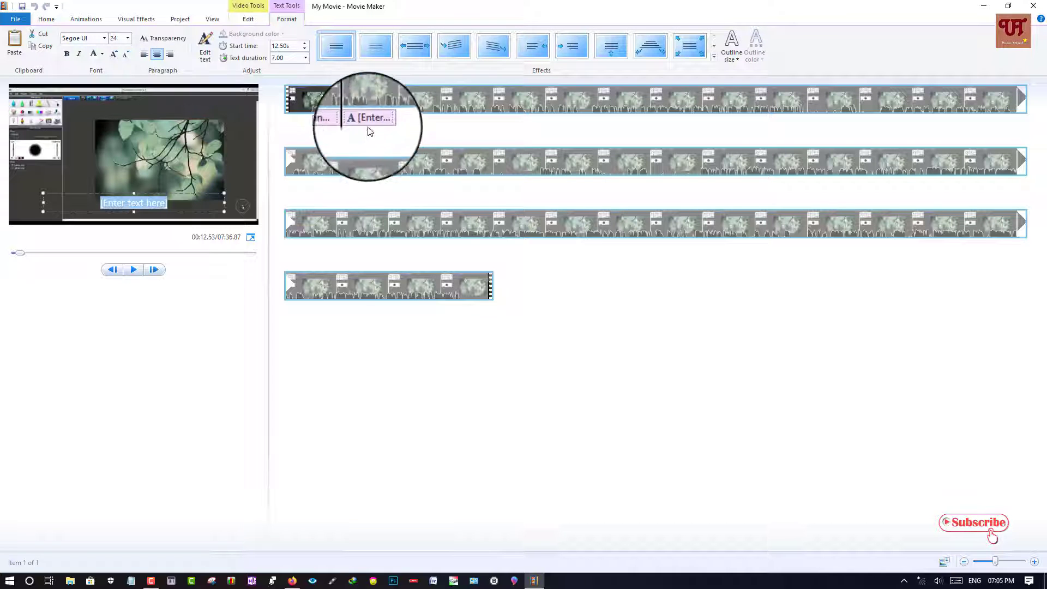
# - Add a third placeholder caption just past the second one at about 19.6 seconds and shift its start to 15.31 seconds
pyautogui.moveTo(350, 93); pyautogui.dragTo(374, 103)
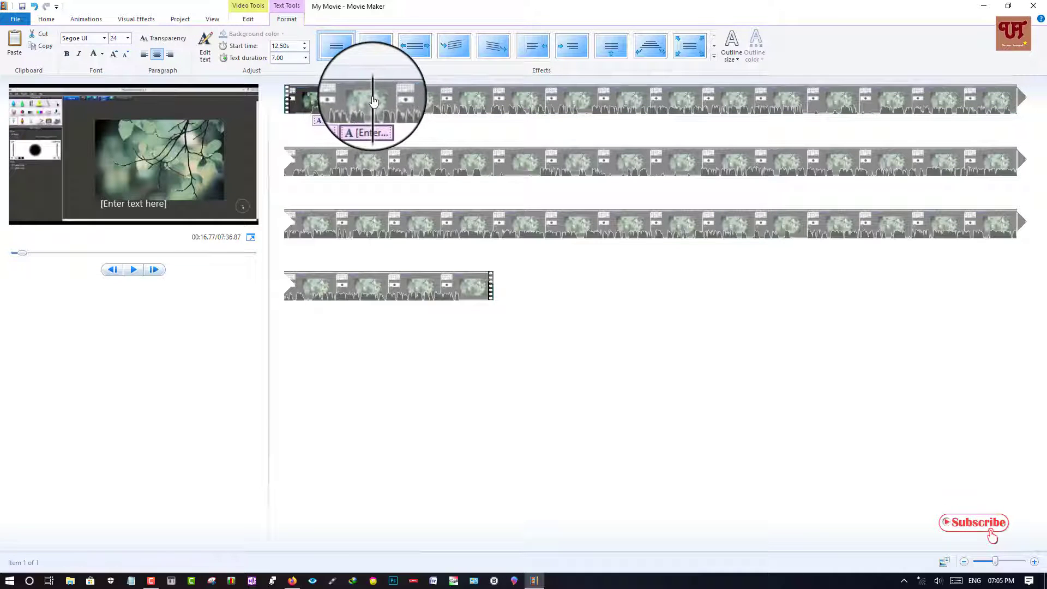
pyautogui.click(385, 104)
pyautogui.click(388, 104)
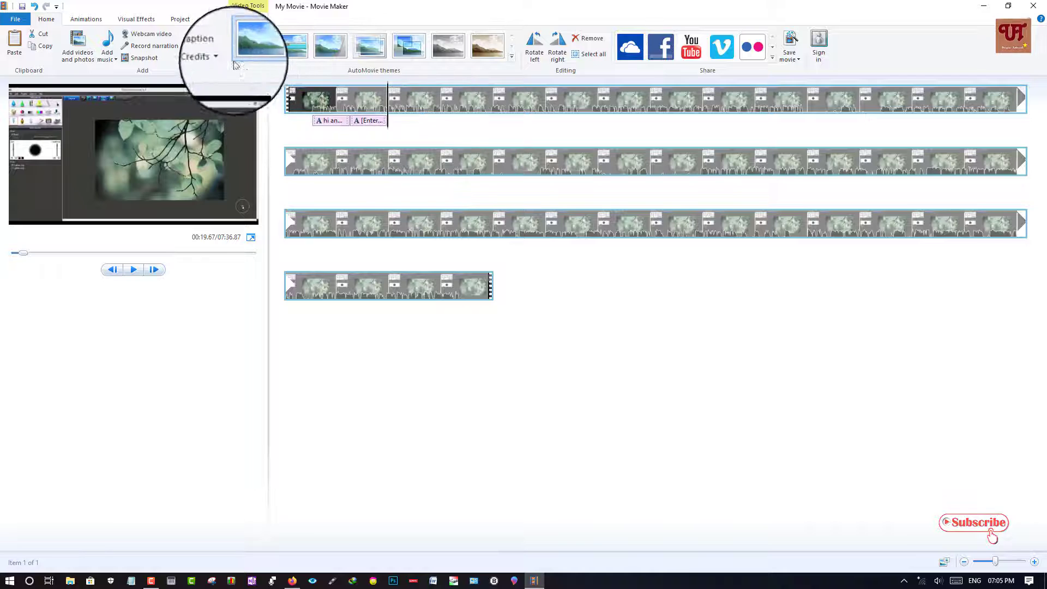
pyautogui.click(211, 49)
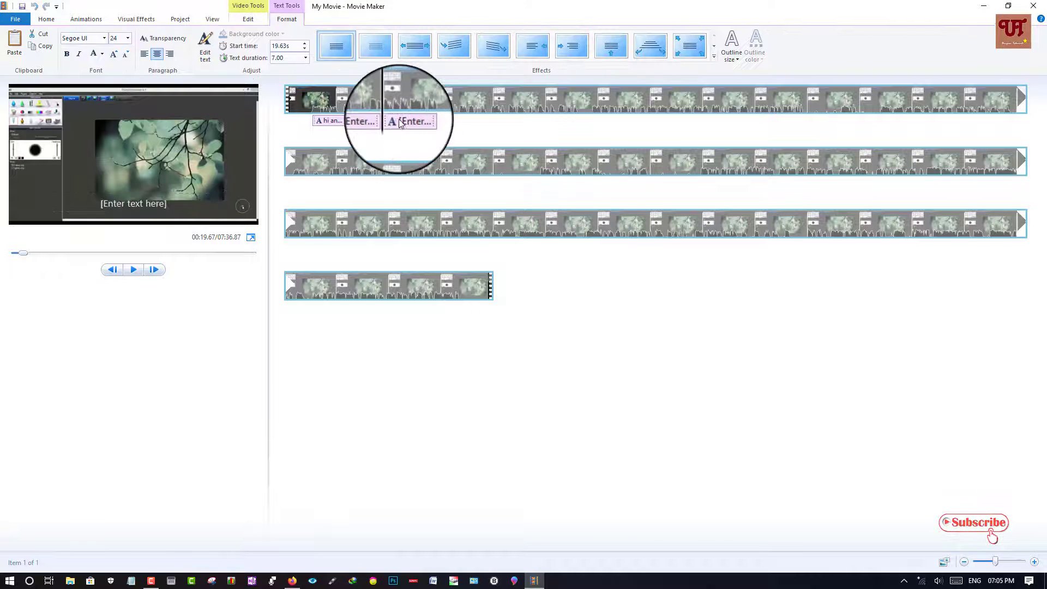
pyautogui.moveTo(384, 121); pyautogui.dragTo(366, 123)
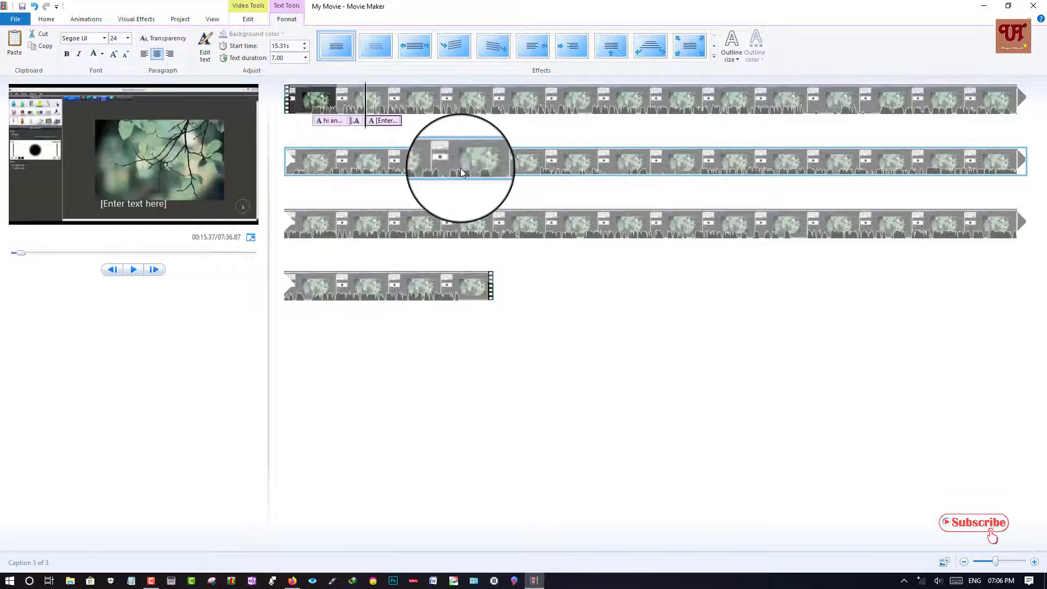
# - Save the movie with the For computer setting as an MPEG-4/H.264 video file named My Movie in the Pictures folder
pyautogui.click(14, 23)
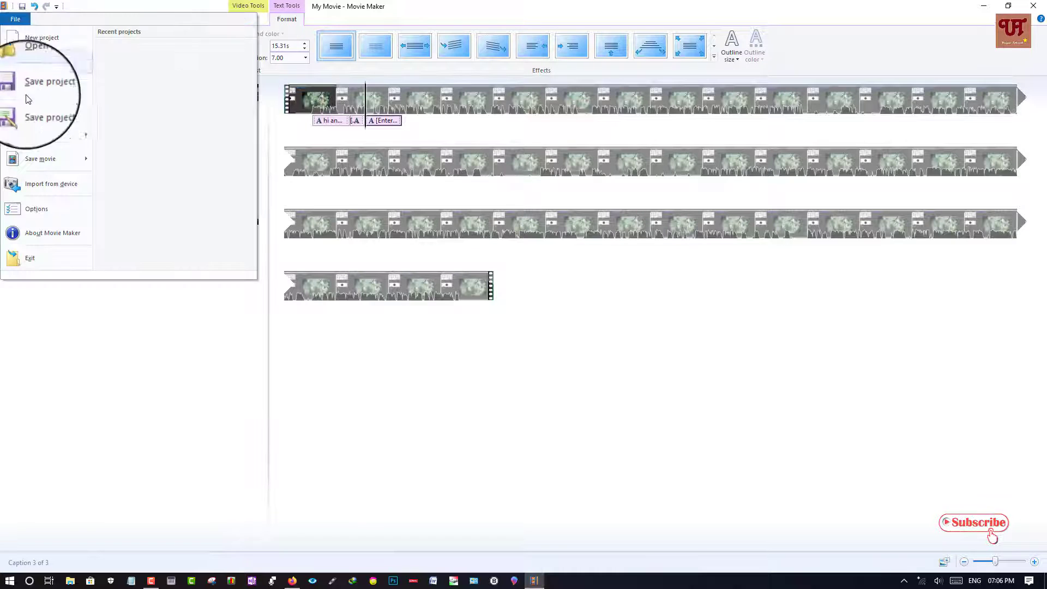
pyautogui.moveTo(40, 164)
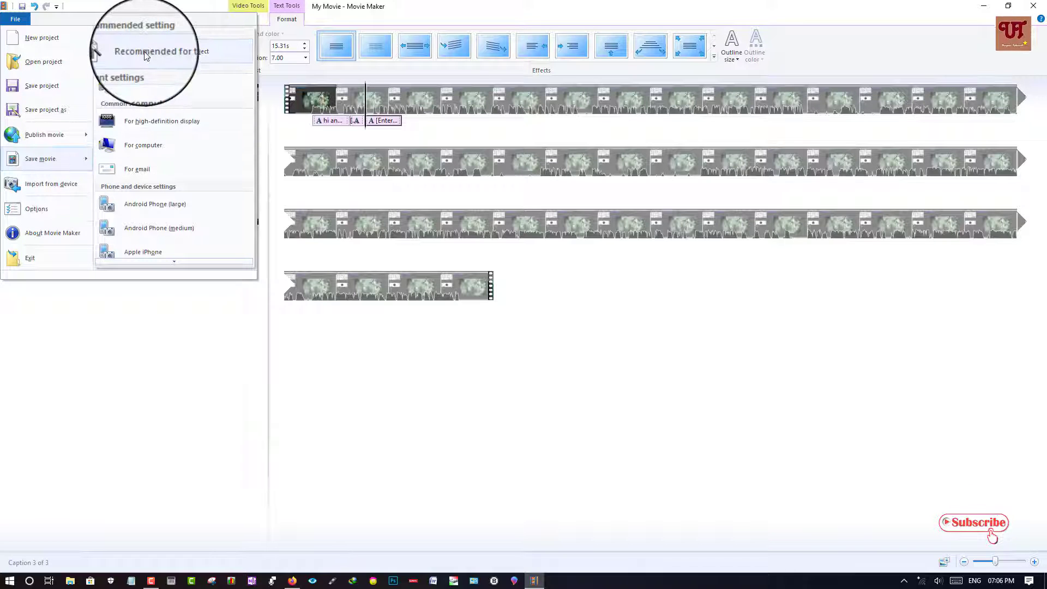
pyautogui.moveTo(172, 261)
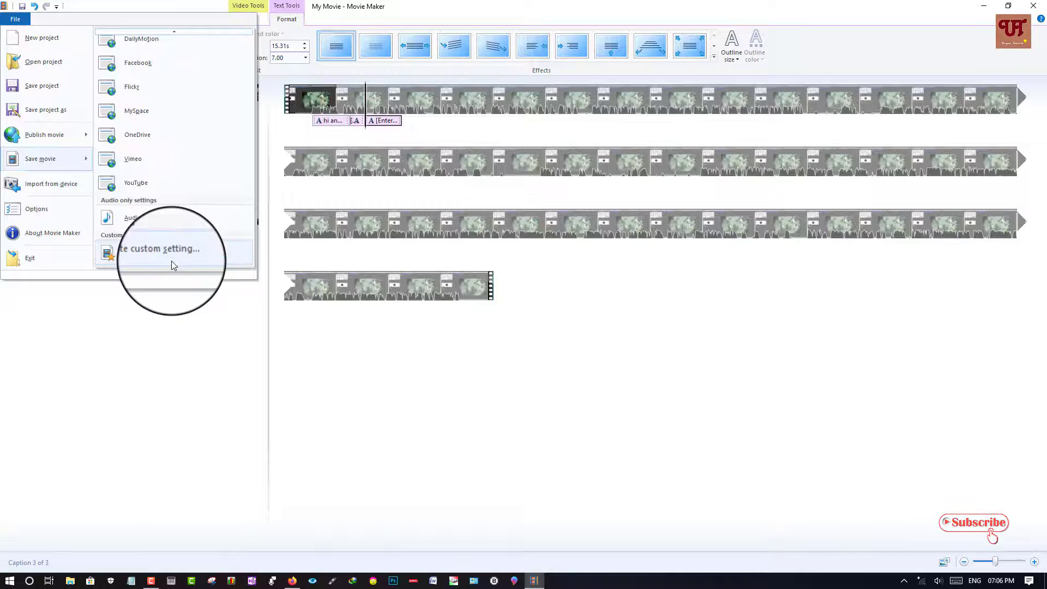
pyautogui.scroll(10, 182, 228)
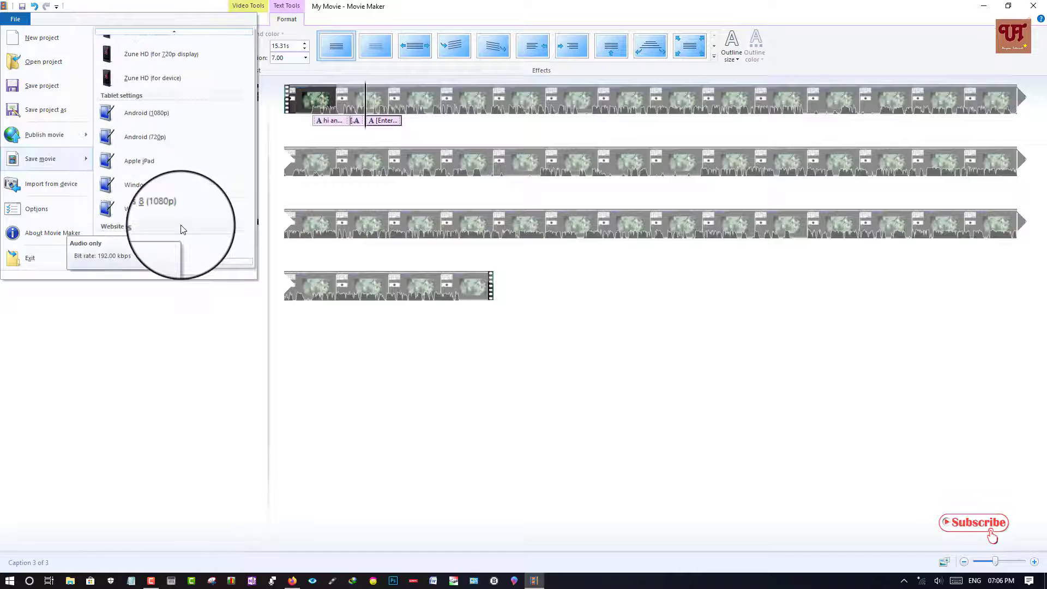
pyautogui.scroll(8, 185, 224)
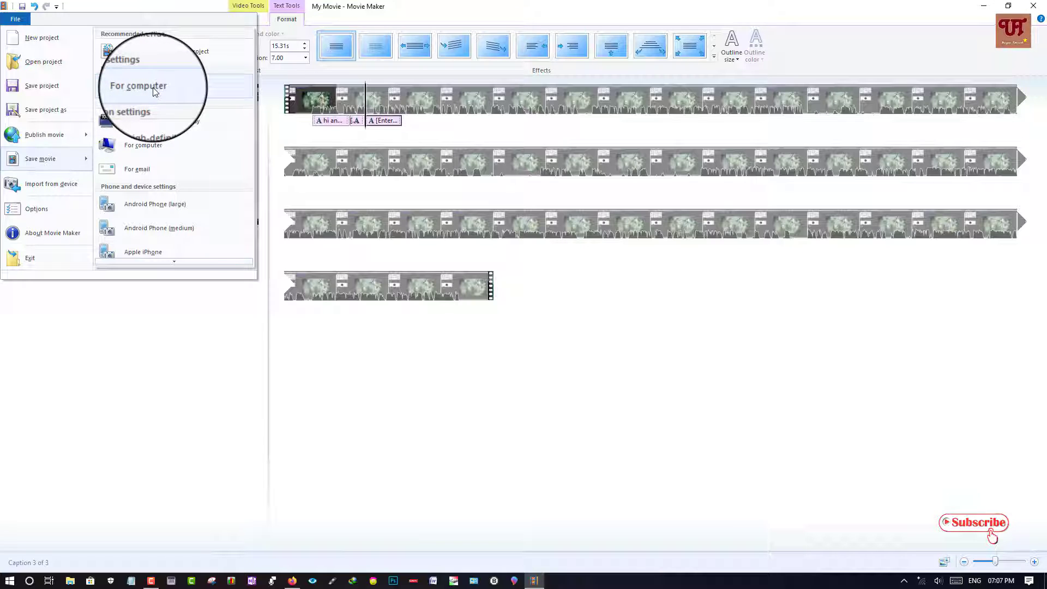
pyautogui.click(154, 89)
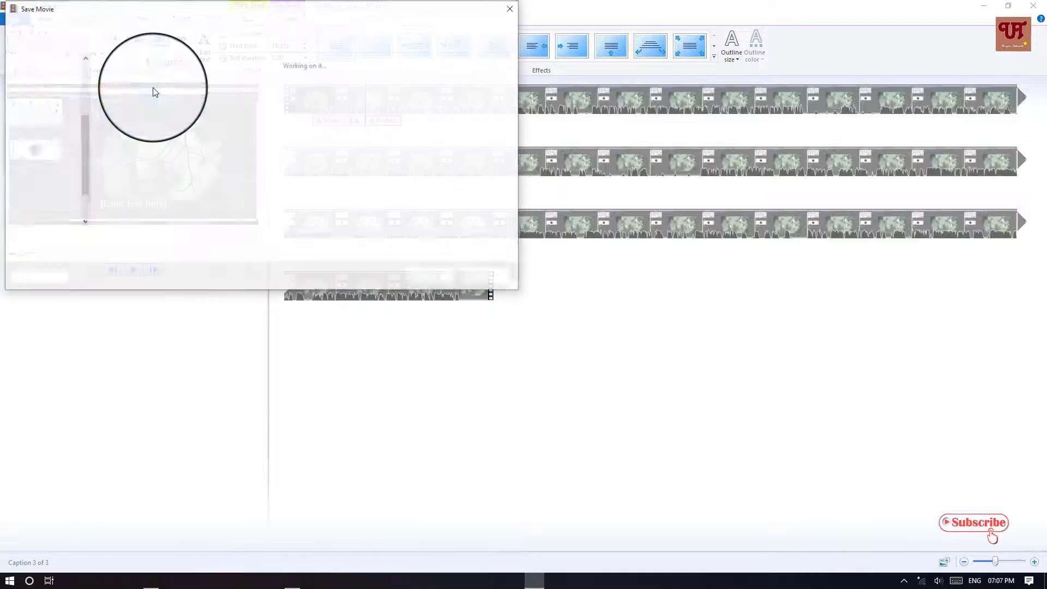
pyautogui.moveTo(229, 12); pyautogui.dragTo(323, 68)
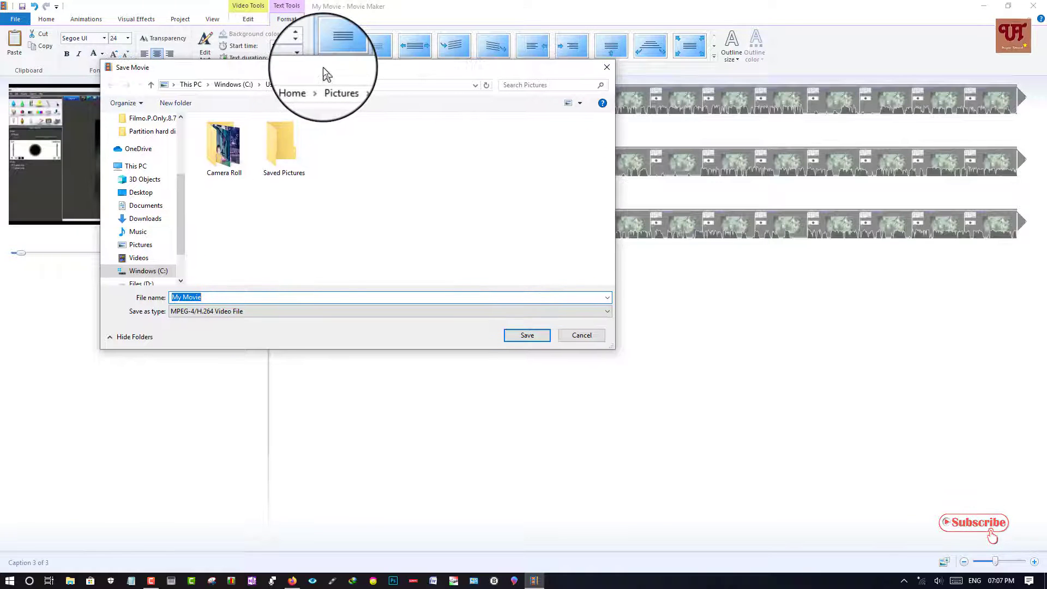
pyautogui.click(373, 311)
pyautogui.click(222, 316)
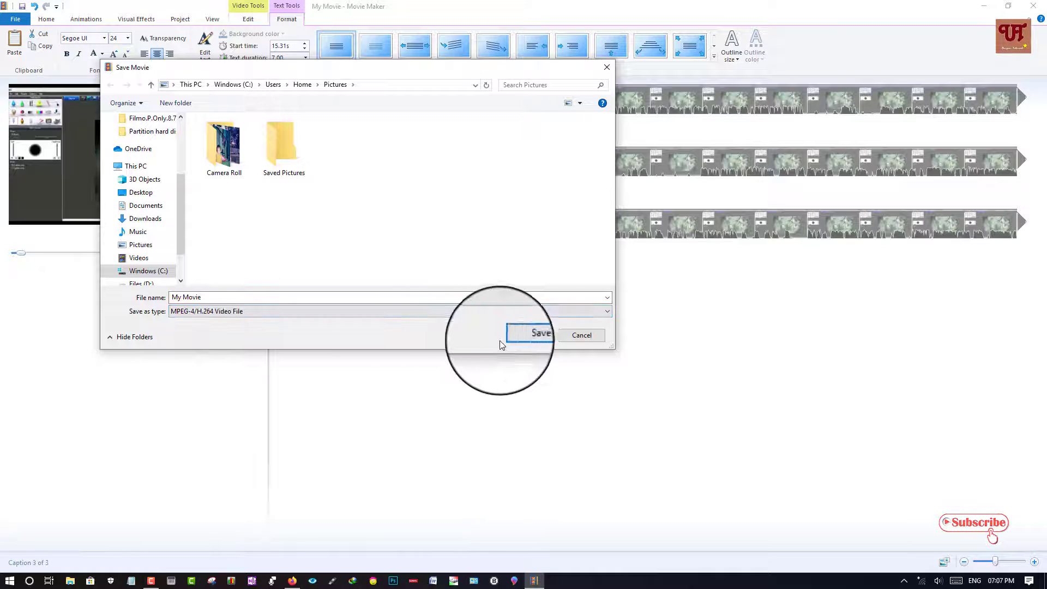
pyautogui.click(526, 335)
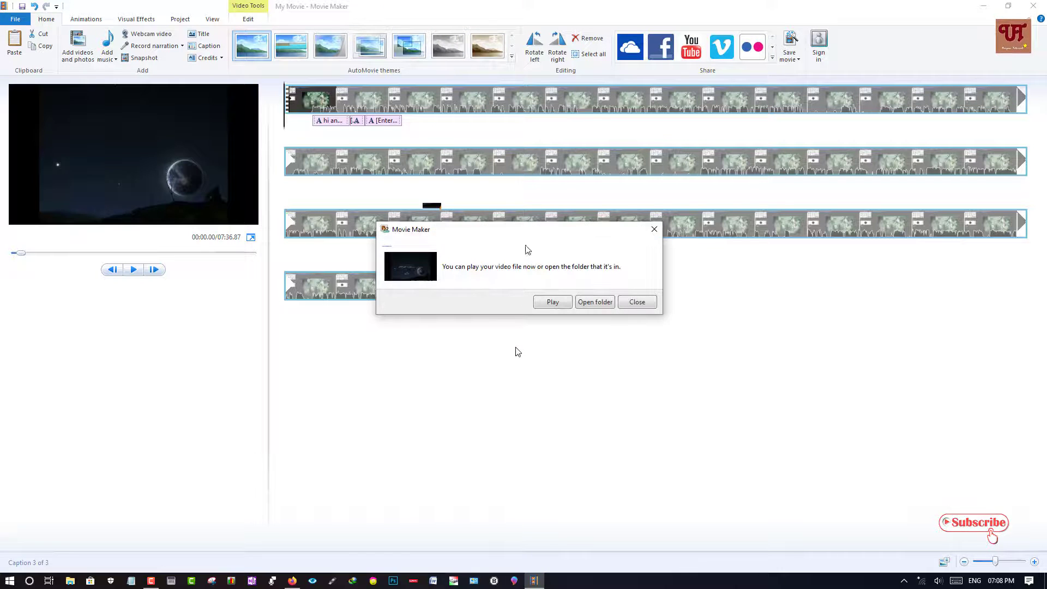
# - Play the exported My Movie file from its folder in VLC media player, pausing at about 7 seconds to check the first caption, and close the player
pyautogui.moveTo(517, 231); pyautogui.dragTo(455, 244)
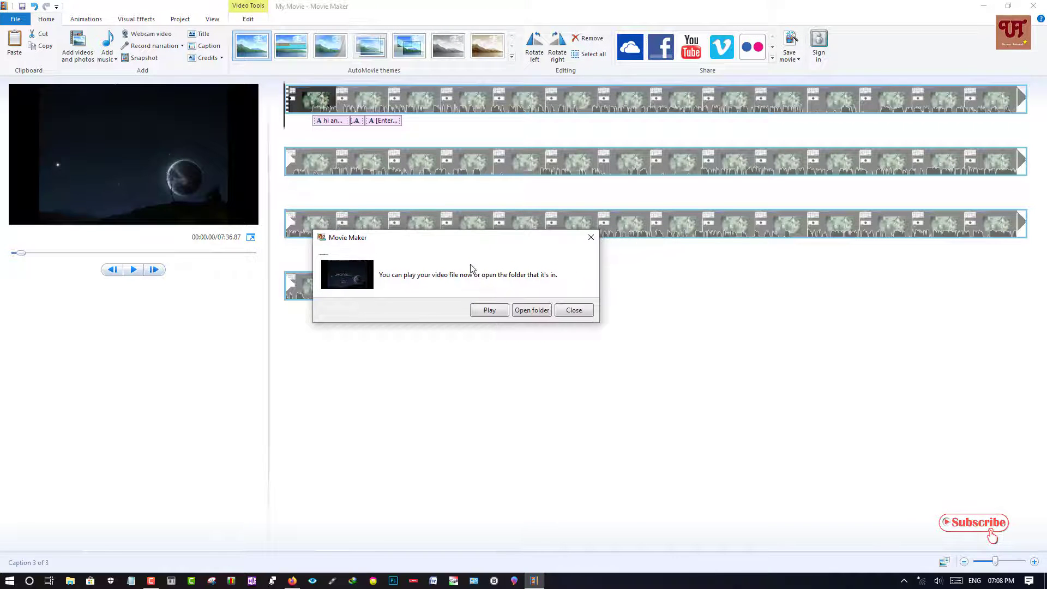
pyautogui.click(523, 310)
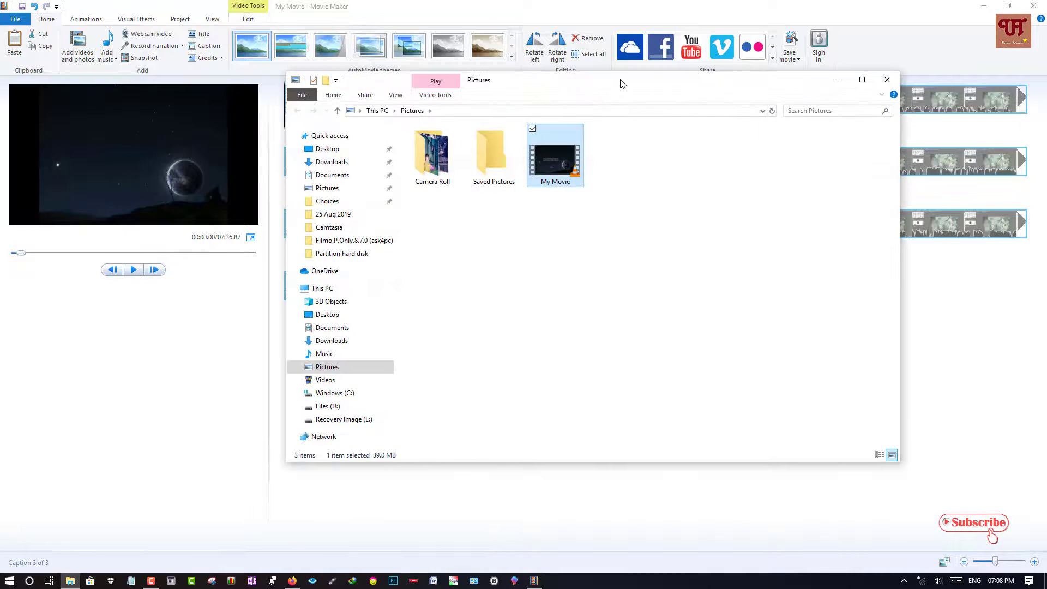
pyautogui.moveTo(619, 84); pyautogui.dragTo(485, 129)
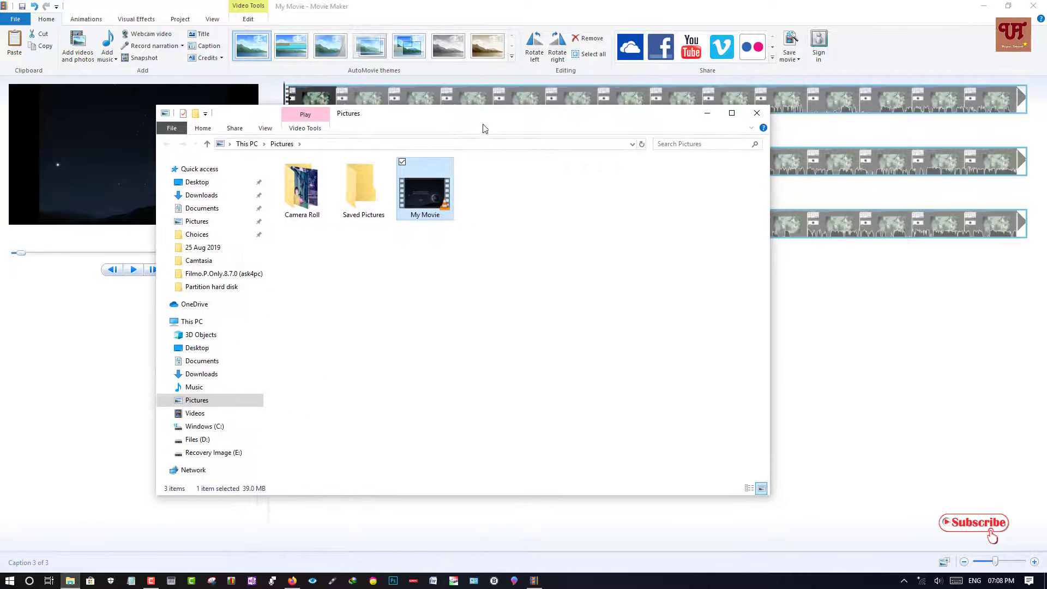
pyautogui.doubleClick(424, 206)
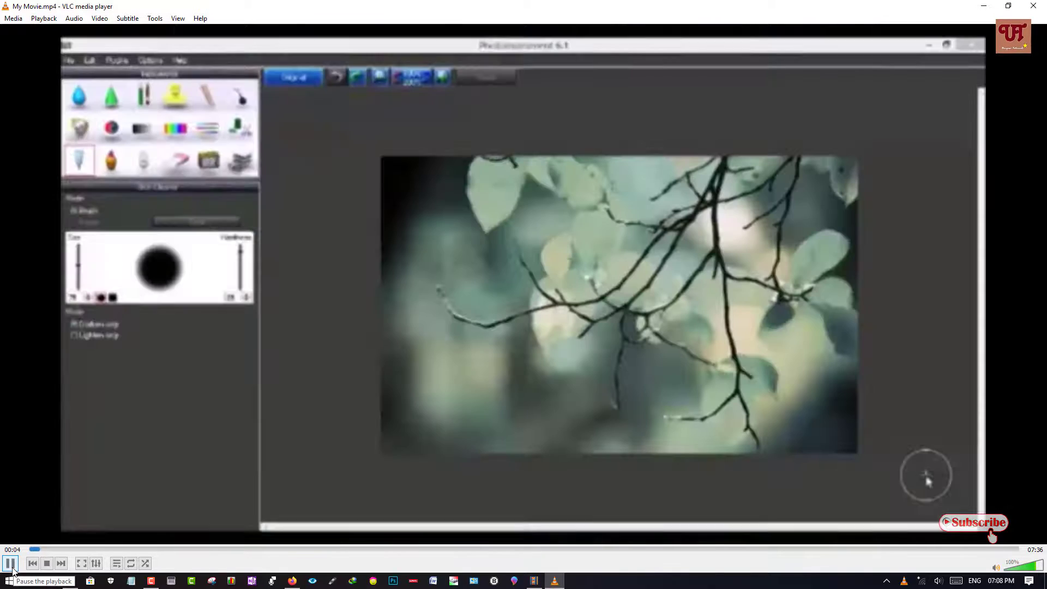
pyautogui.click(11, 563)
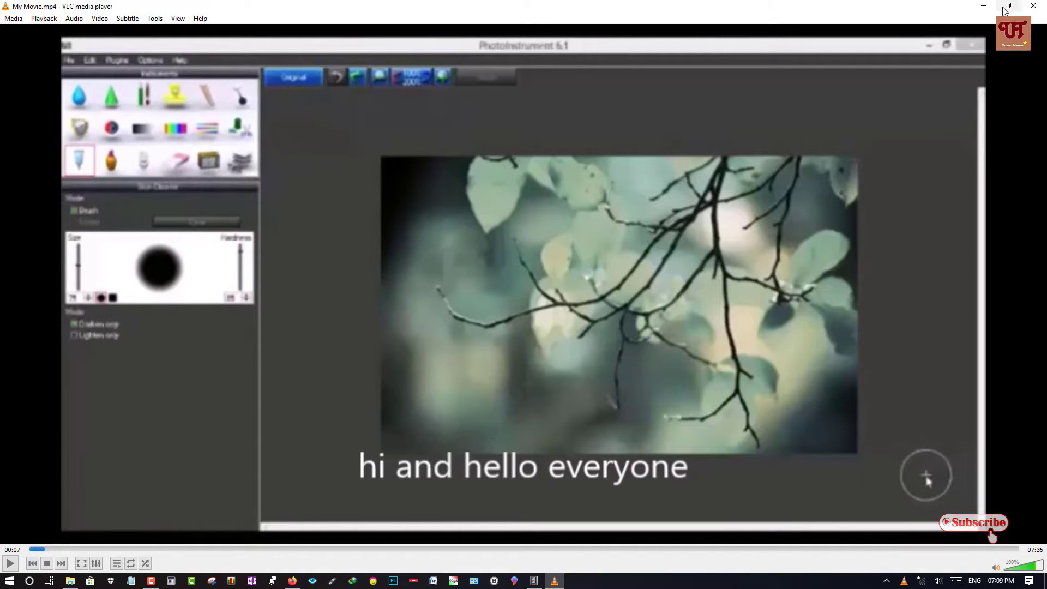
pyautogui.click(1035, 9)
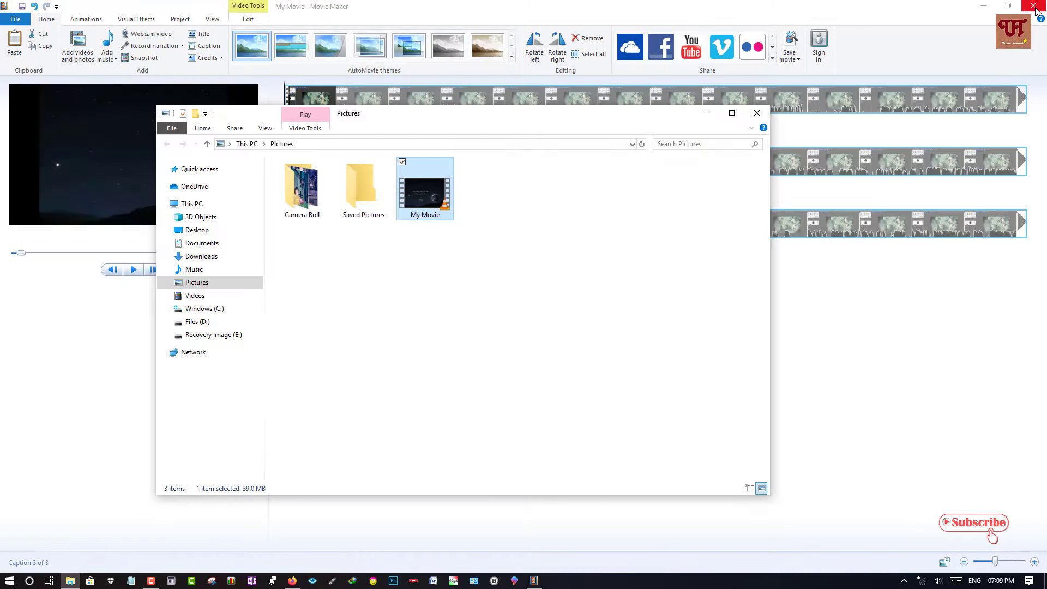